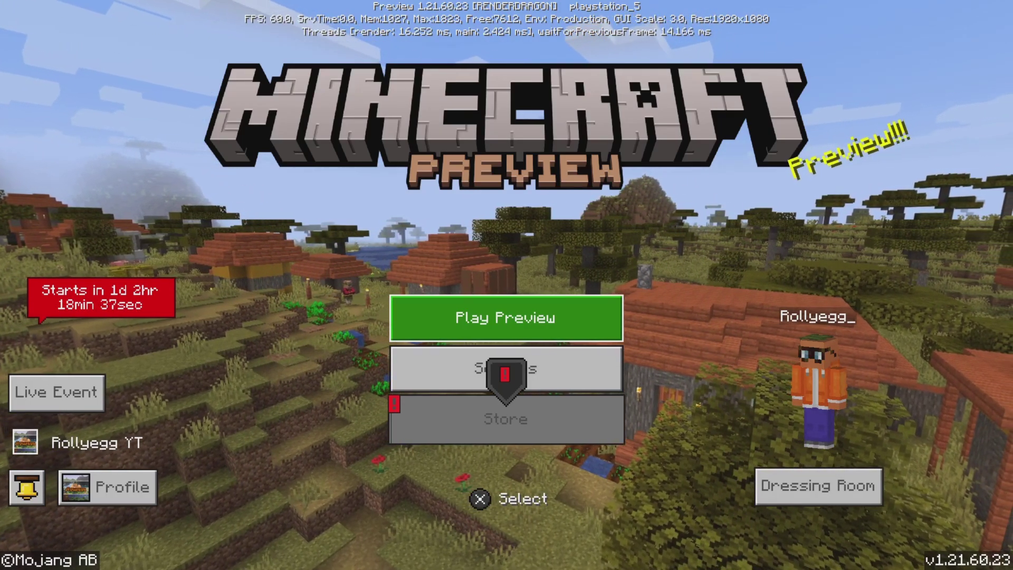
Open the worlds list and start creating a new world
{"action": "key", "text": "Return"}
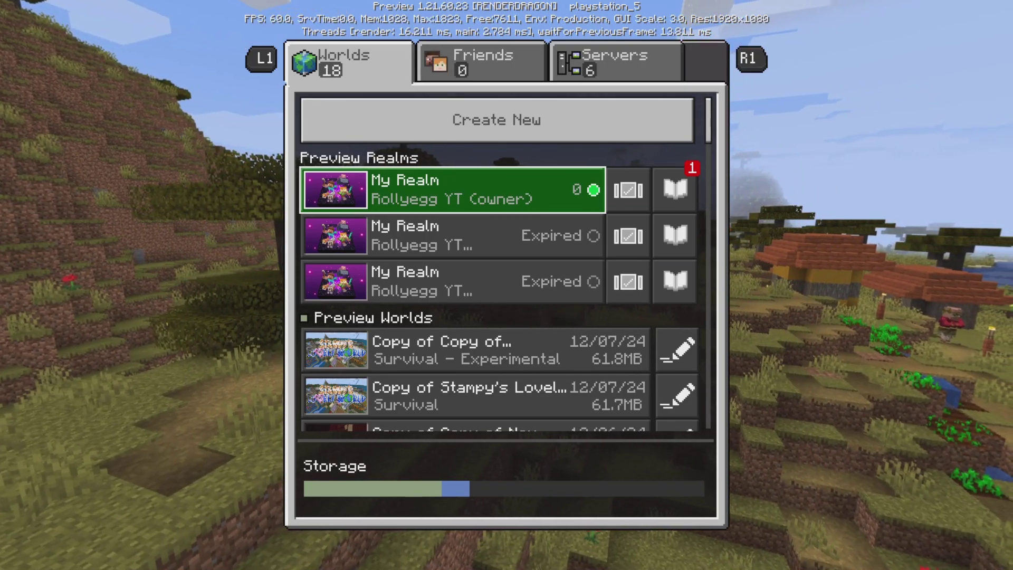
{"action": "key", "text": "Down"}
{"action": "key", "text": "Down"}
{"action": "key", "text": "Down"}
{"action": "key", "text": "Down"}
{"action": "key", "text": "Down"}
{"action": "key", "text": "Down"}
{"action": "key", "text": "Down"}
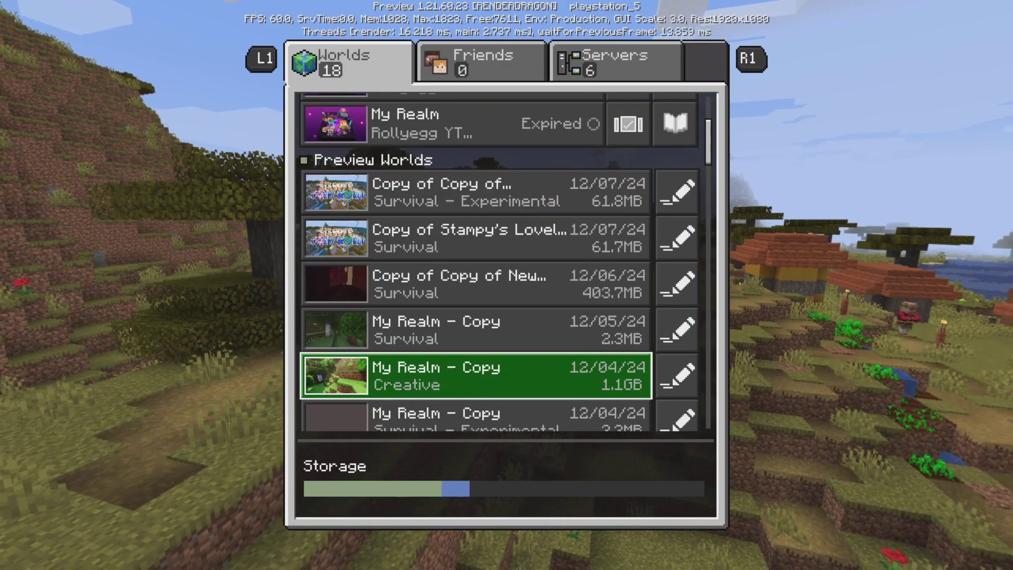
{"action": "key", "text": "Down"}
{"action": "key", "text": "Down"}
{"action": "key", "text": "Down"}
{"action": "key", "text": "Up"}
{"action": "key", "text": "Up"}
{"action": "key", "text": "Up"}
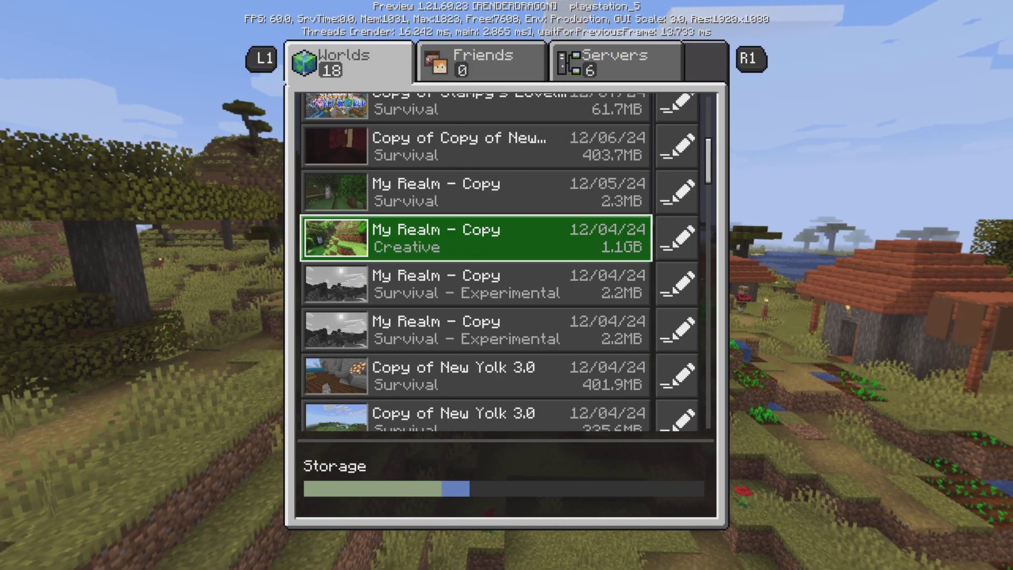
{"action": "key", "text": "Up"}
{"action": "key", "text": "Up"}
{"action": "key", "text": "Up"}
{"action": "key", "text": "Up"}
{"action": "key", "text": "Up"}
{"action": "key", "text": "Up"}
{"action": "key", "text": "Up"}
{"action": "key", "text": "Up"}
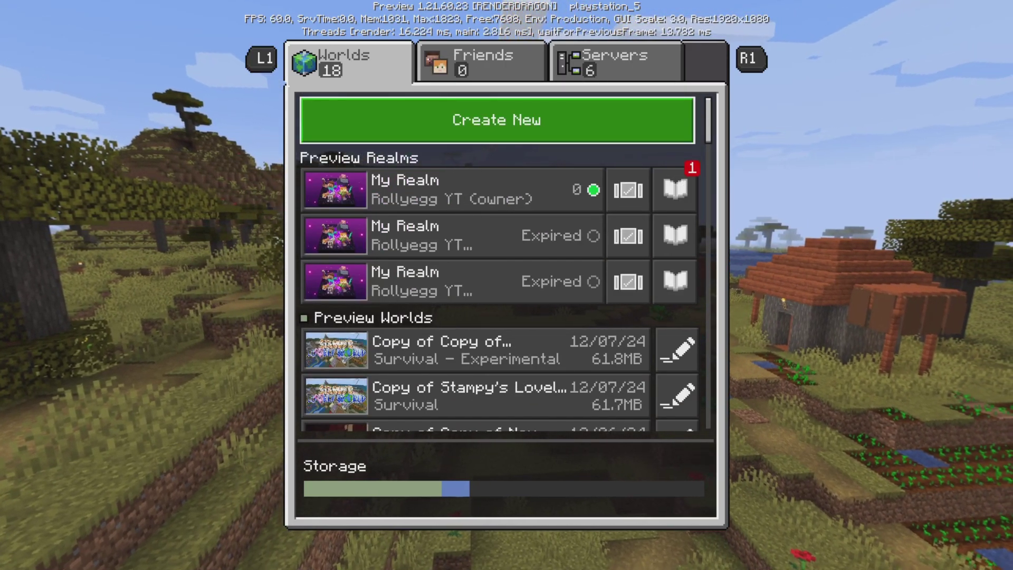
{"action": "key", "text": "Return"}
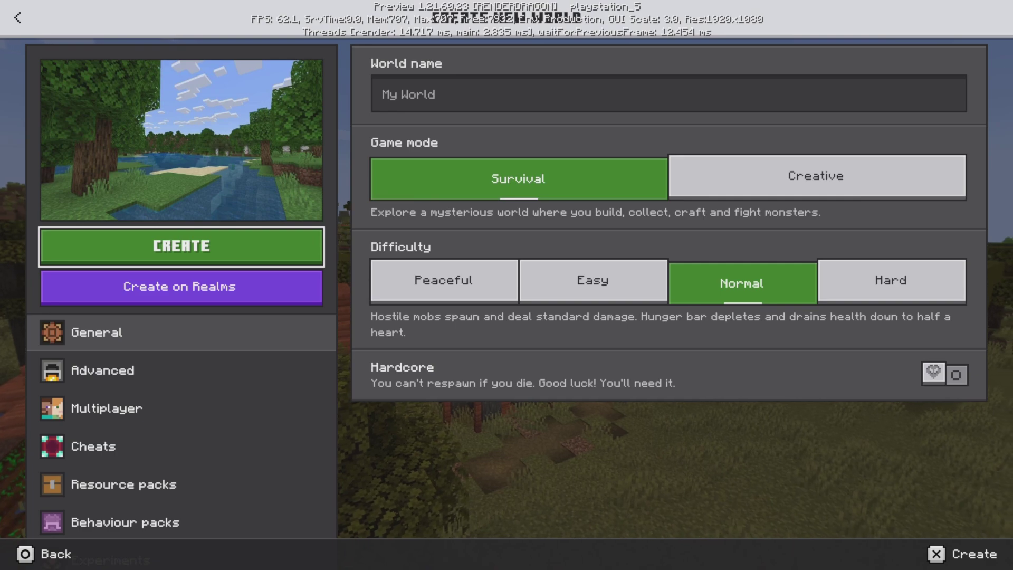
Enable the Render Dragon Features for Creators experiment for the new world
{"action": "key", "text": "Down"}
{"action": "key", "text": "Down"}
{"action": "key", "text": "Down"}
{"action": "key", "text": "Down"}
{"action": "key", "text": "Down"}
{"action": "key", "text": "Down"}
{"action": "key", "text": "Down"}
{"action": "key", "text": "Down"}
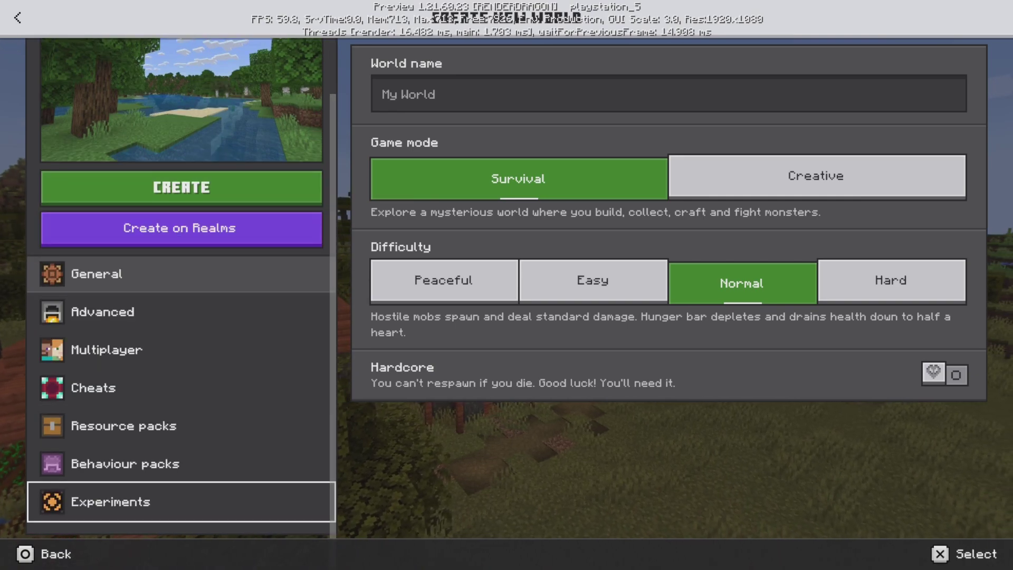
{"action": "key", "text": "Return"}
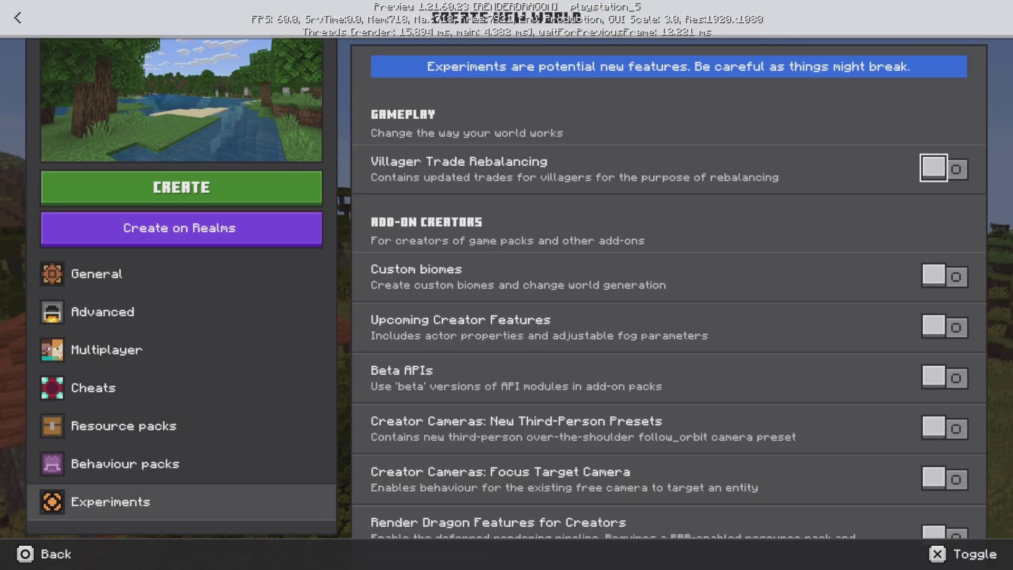
{"action": "key", "text": "Down"}
{"action": "key", "text": "Down"}
{"action": "key", "text": "Down"}
{"action": "key", "text": "Down"}
{"action": "key", "text": "Down"}
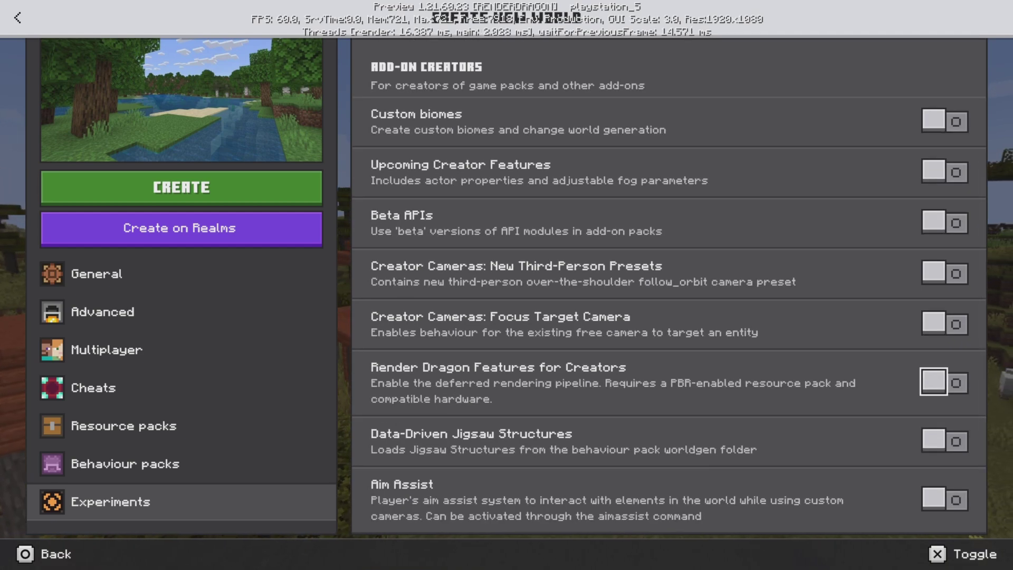
{"action": "key", "text": "Return"}
{"action": "key", "text": "Down"}
{"action": "key", "text": "Return"}
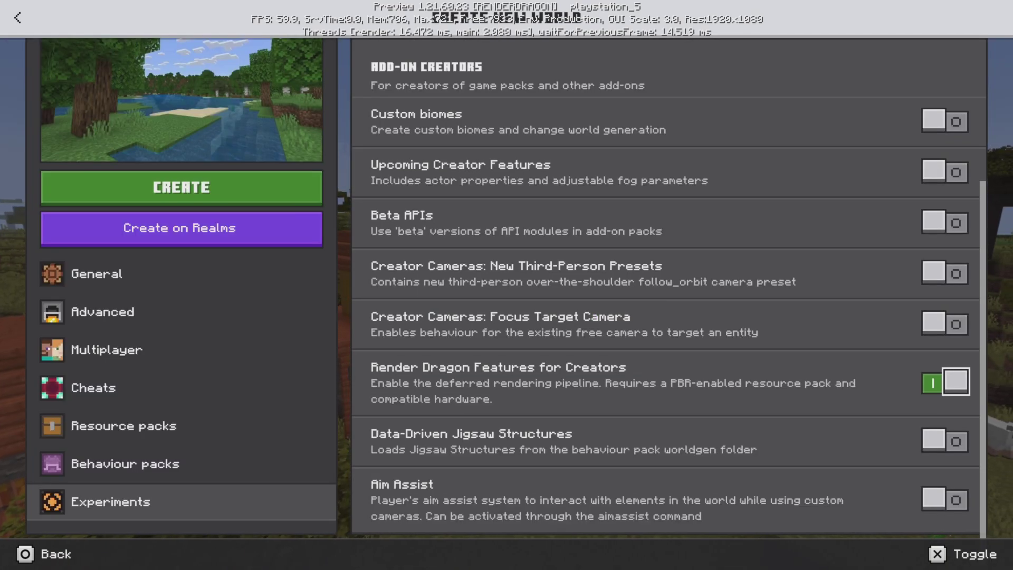
Leave the experiments list and choose to create the new world on Realms
{"action": "key", "text": "Left"}
{"action": "key", "text": "Up"}
{"action": "key", "text": "Up"}
{"action": "key", "text": "Up"}
{"action": "key", "text": "Up"}
{"action": "key", "text": "Up"}
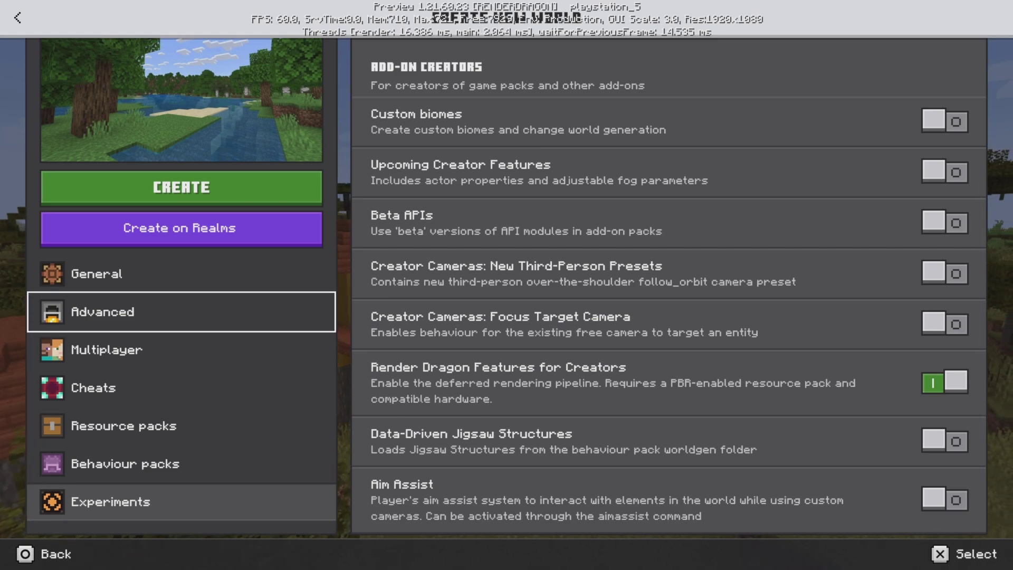
{"action": "key", "text": "Up"}
{"action": "key", "text": "Up"}
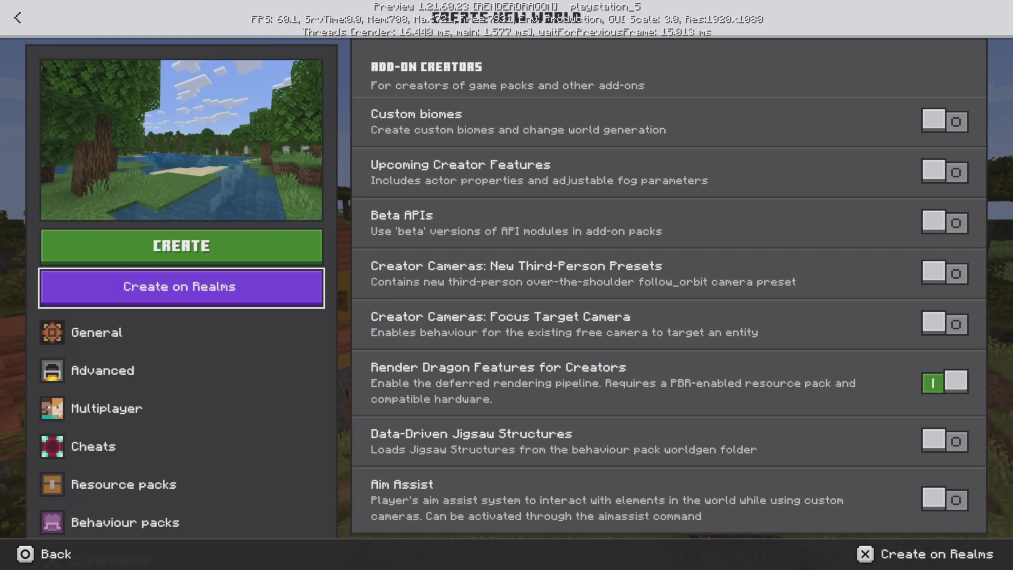
{"action": "key", "text": "Return"}
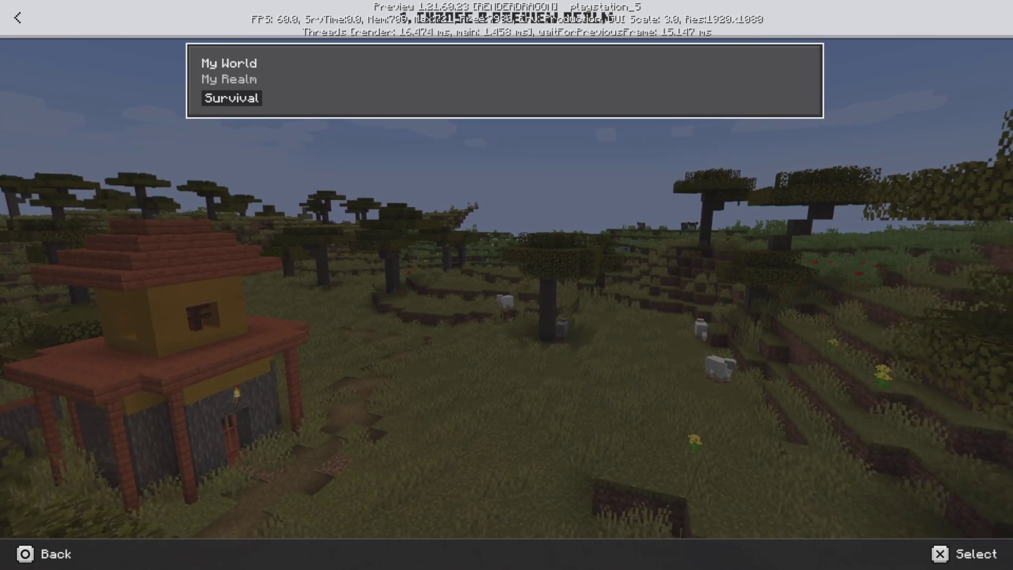
Upload the new world to My Realm, replacing the existing My World in the third slot
{"action": "key", "text": "Return"}
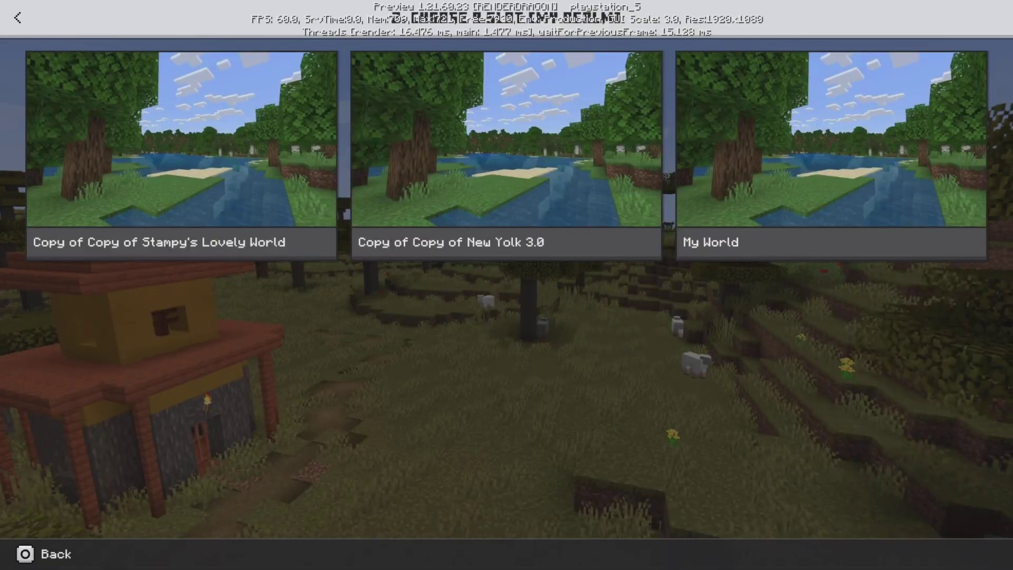
{"action": "key", "text": "Right"}
{"action": "key", "text": "Right"}
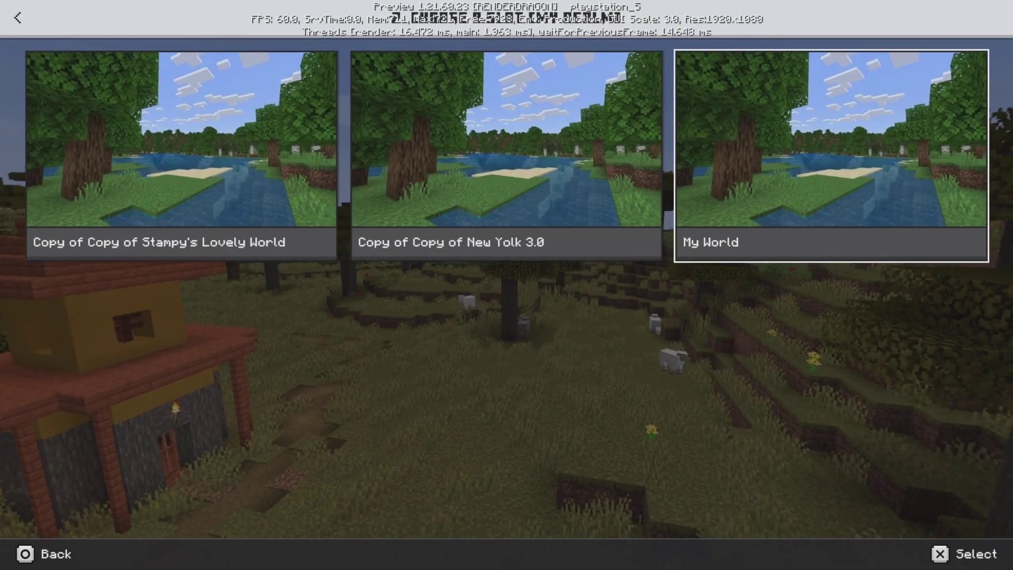
{"action": "key", "text": "Return"}
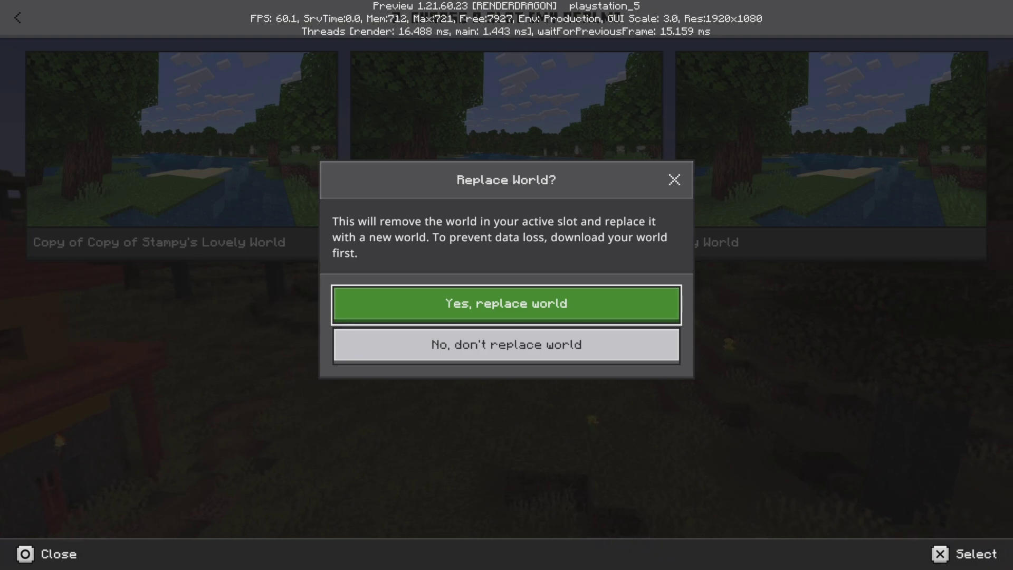
{"action": "key", "text": "Return"}
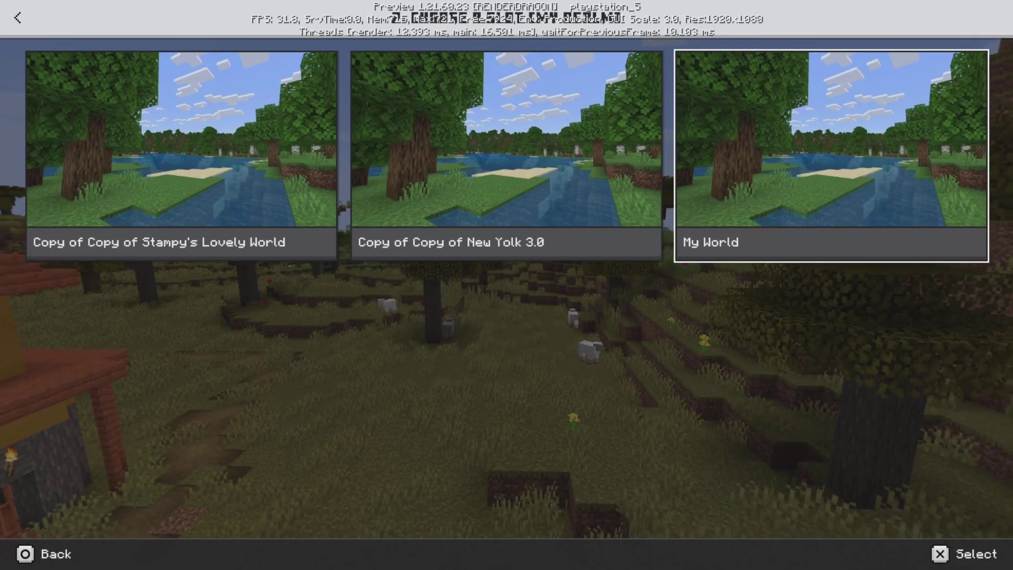
{"action": "key", "text": "Return"}
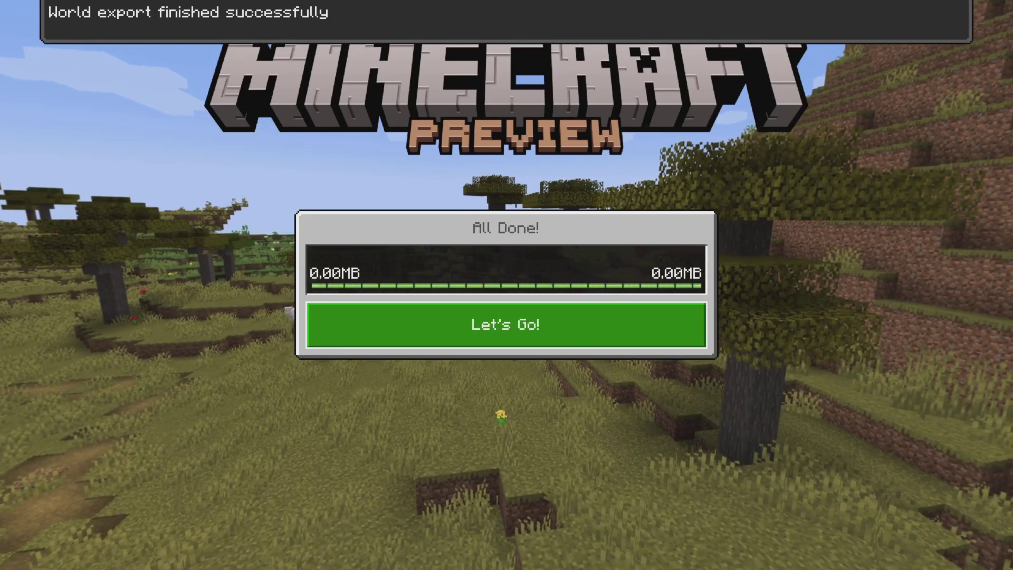
{"action": "key", "text": "Return"}
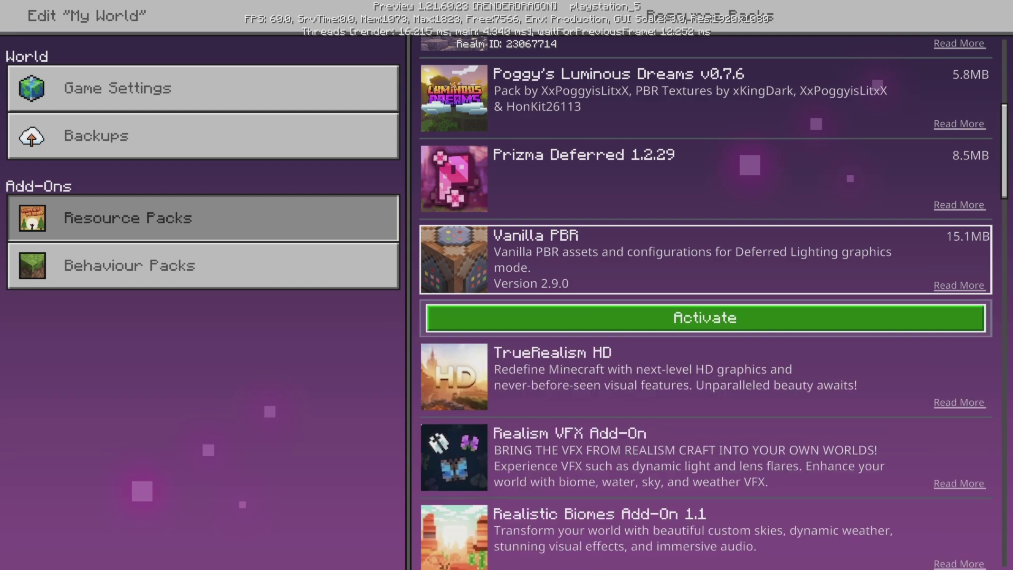
Activate the Vanilla PBR resource pack for the realm's My World
{"action": "key", "text": "Return"}
{"action": "key", "text": "Up"}
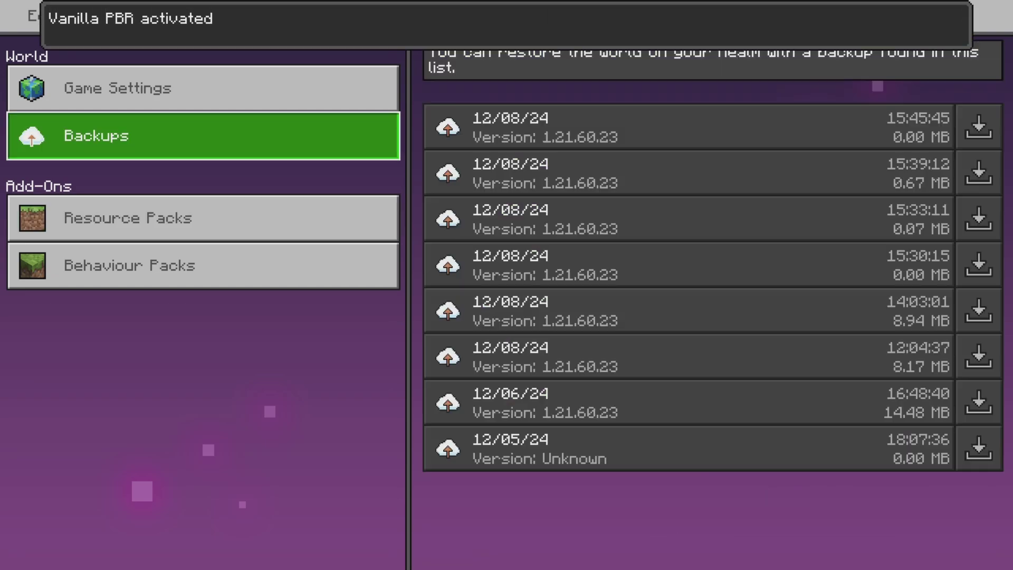
{"action": "key", "text": "Up"}
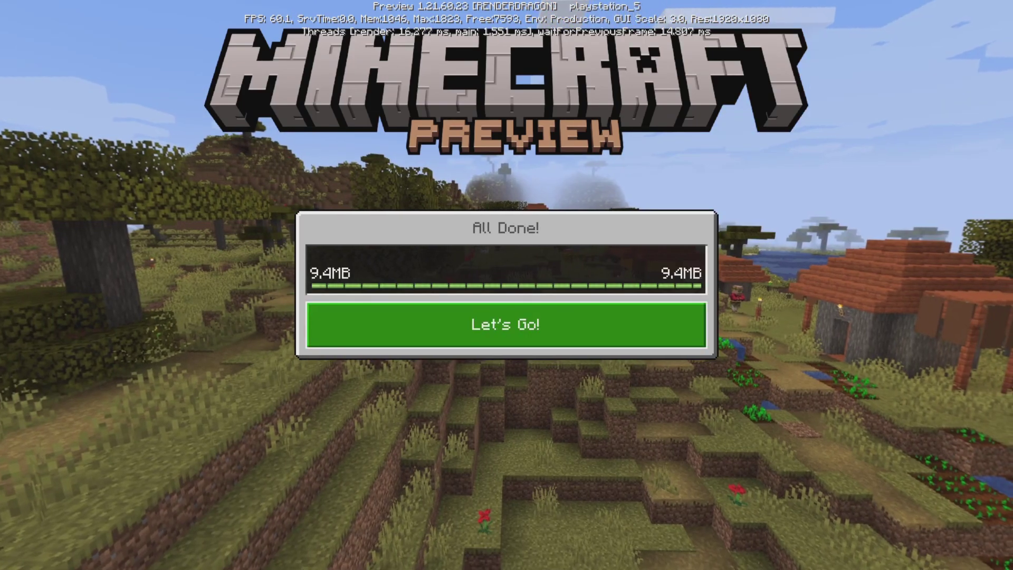
Leave the realm's editing screen and join My Realm to load its world
{"action": "key", "text": "Return"}
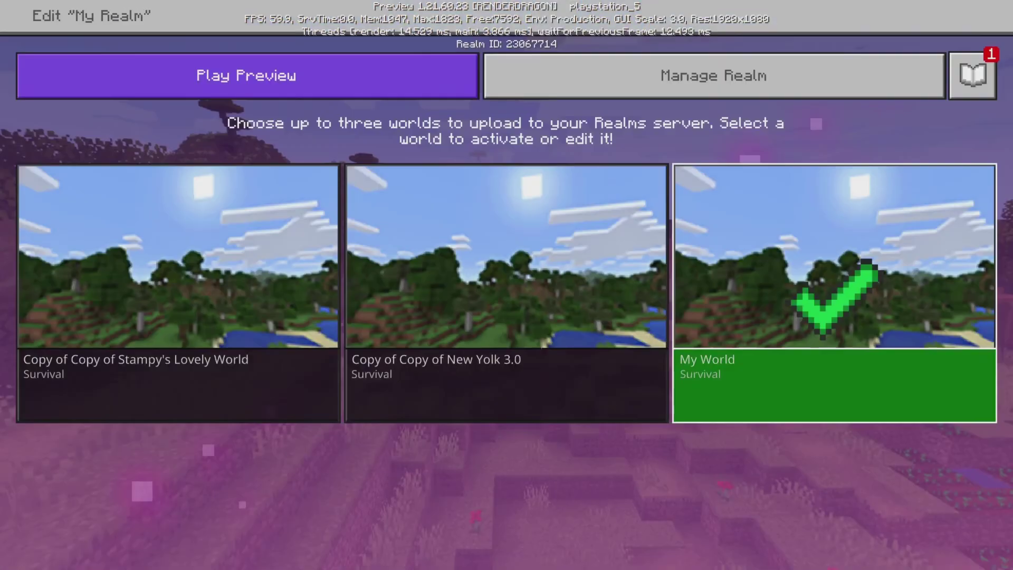
{"action": "key", "text": "Escape"}
{"action": "key", "text": "Return"}
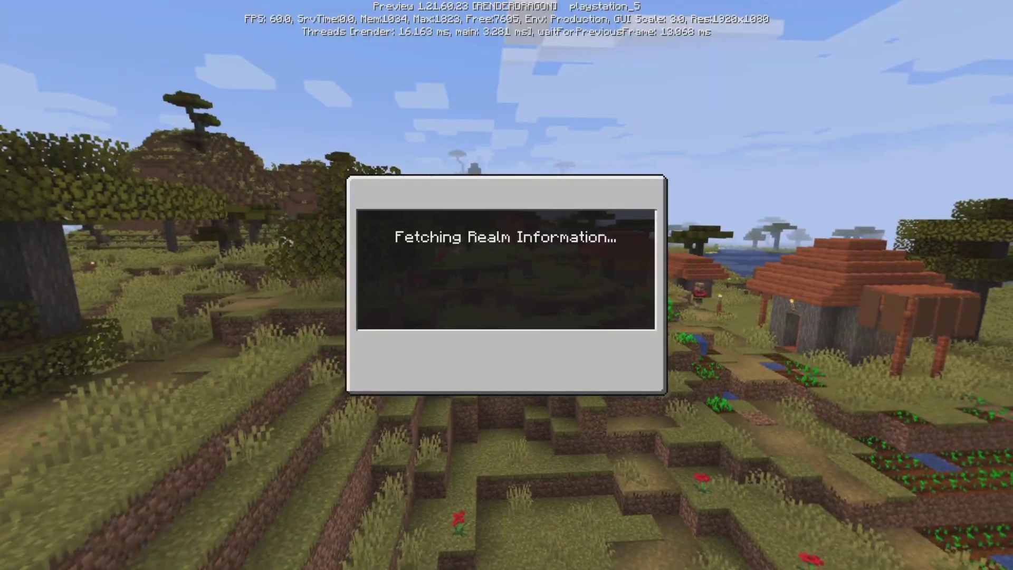
{"action": "key", "text": "Return"}
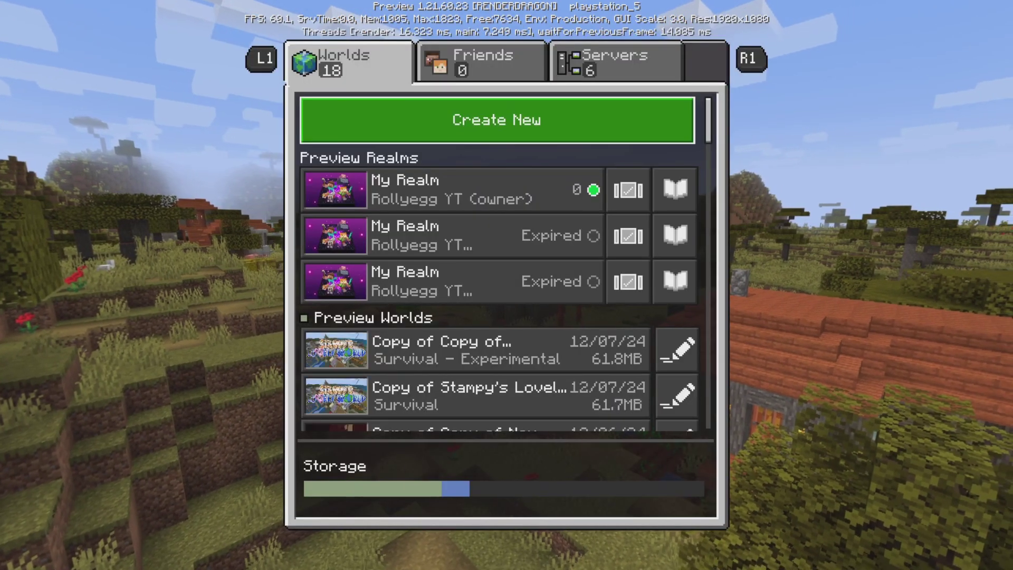
{"action": "key", "text": "Down"}
{"action": "key", "text": "Return"}
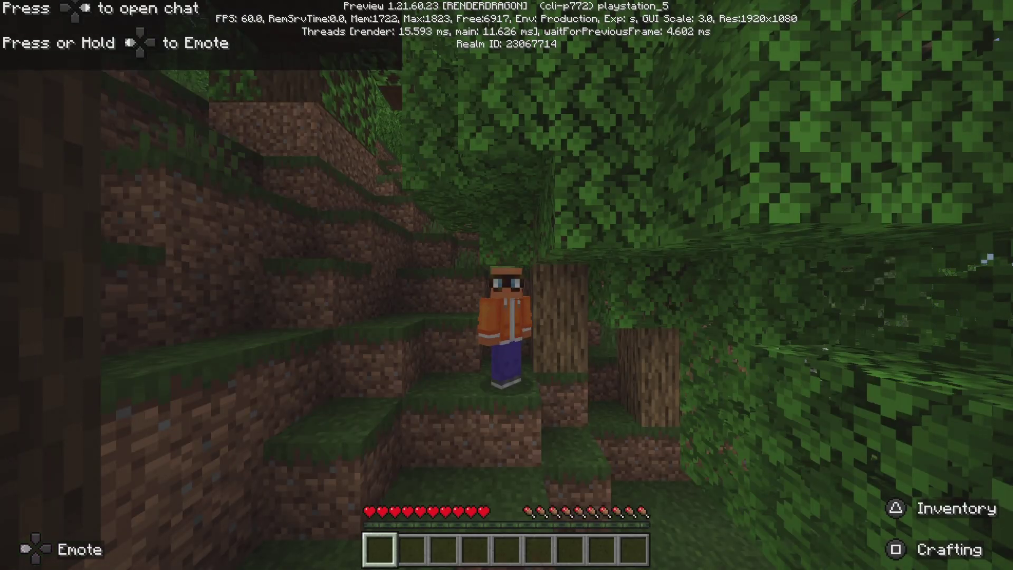
Cycle the camera through the third-person perspective and return it to first person
{"action": "key", "text": "F5"}
{"action": "key", "text": "F5"}
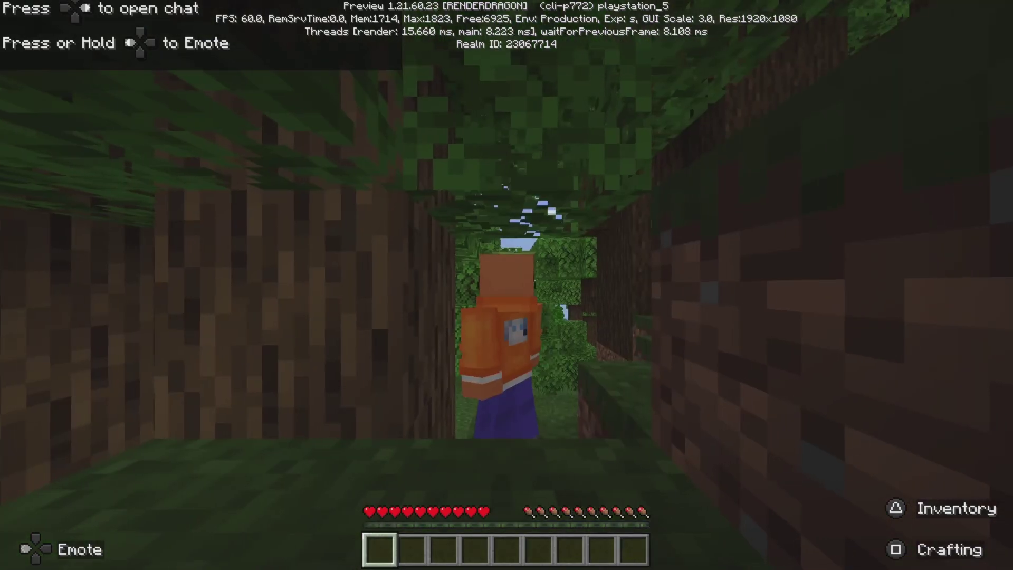
{"action": "key", "text": "F5"}
{"action": "key", "text": "F5"}
Walk out of the dense trees to a high treetop viewpoint overlooking the forest and water
{"action": "key", "text": "w"}
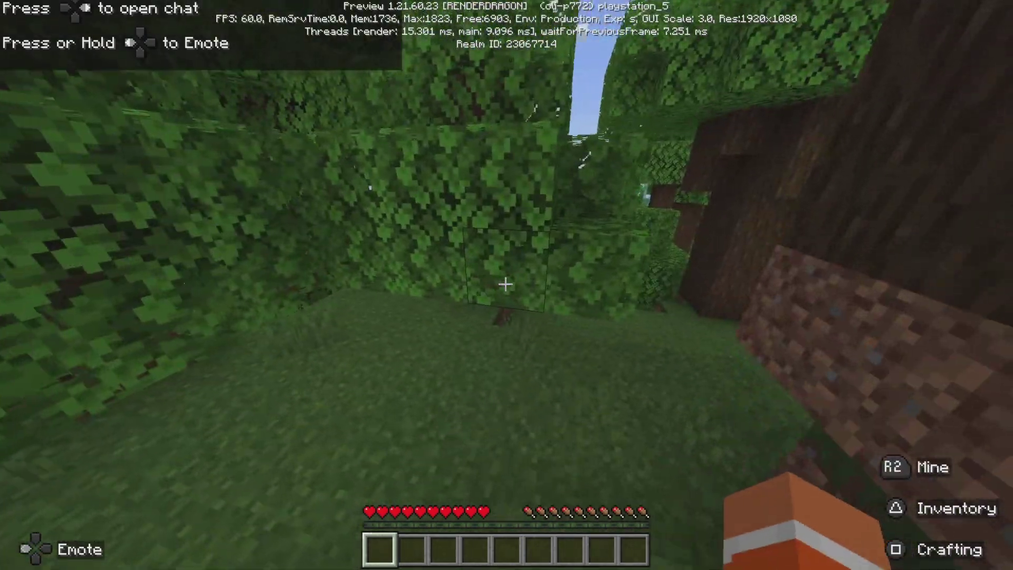
{"action": "key", "text": "w"}
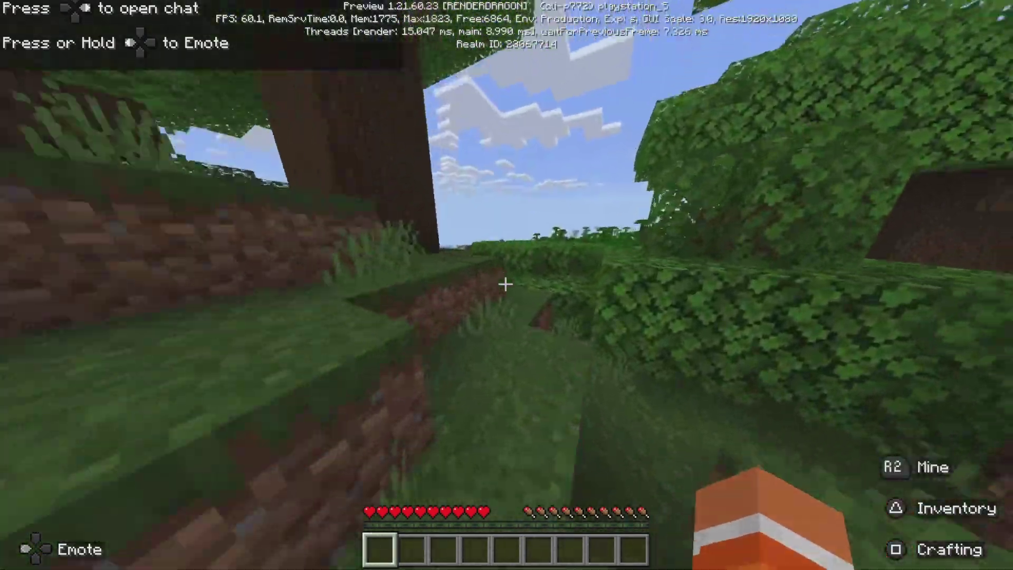
{"action": "key", "text": "space"}
{"action": "key", "text": "w"}
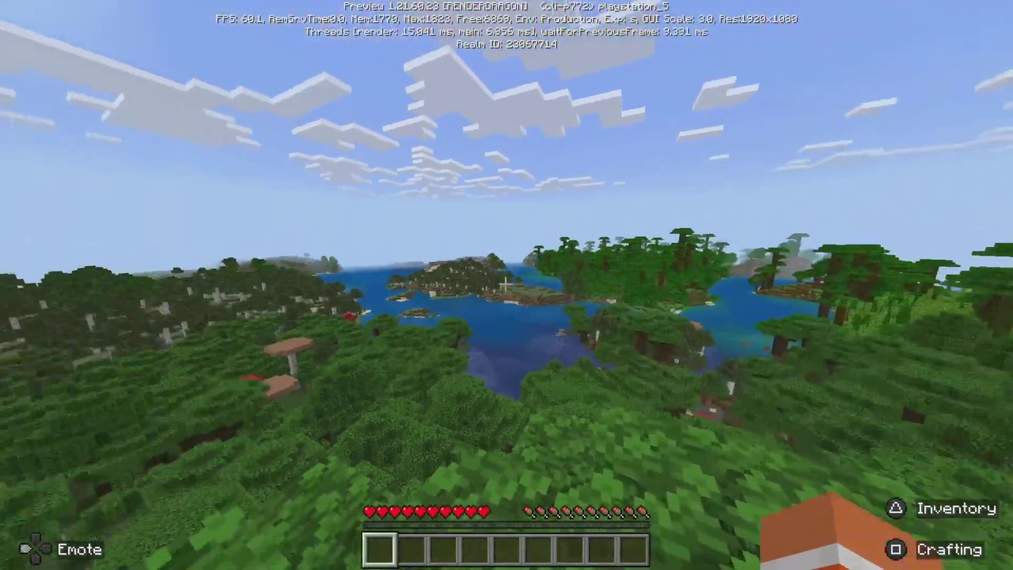
Pause the game and open its Video settings
{"action": "key", "text": "Escape"}
{"action": "key", "text": "Down"}
{"action": "key", "text": "Down"}
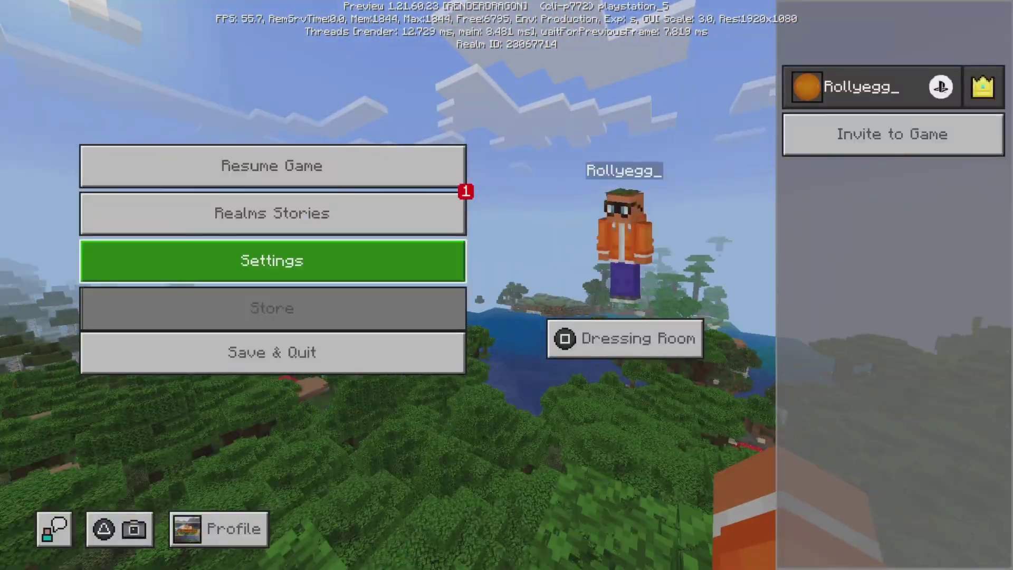
{"action": "key", "text": "Return"}
{"action": "key", "text": "Down"}
{"action": "key", "text": "Down"}
{"action": "key", "text": "Down"}
{"action": "key", "text": "Down"}
{"action": "key", "text": "Down"}
{"action": "key", "text": "Down"}
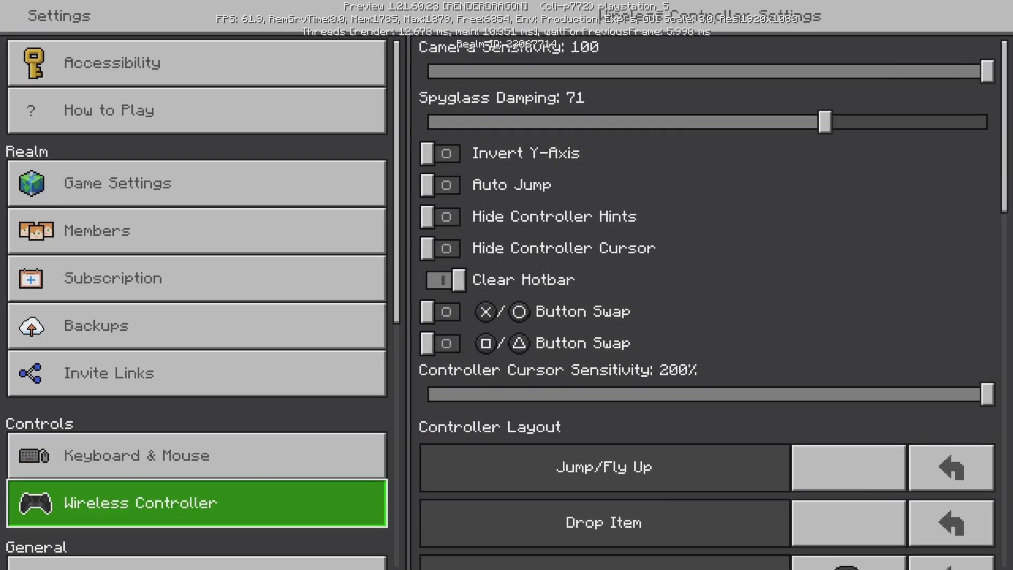
Set the graphics mode to Deferred Technical Preview and resume the game
{"action": "key", "text": "Down"}
{"action": "key", "text": "Down"}
{"action": "key", "text": "Down"}
{"action": "key", "text": "Up"}
{"action": "key", "text": "Right"}
{"action": "key", "text": "Down"}
{"action": "key", "text": "Down"}
{"action": "key", "text": "Down"}
{"action": "key", "text": "Down"}
{"action": "key", "text": "Down"}
{"action": "key", "text": "Down"}
{"action": "key", "text": "Down"}
{"action": "key", "text": "Down"}
{"action": "key", "text": "Down"}
{"action": "key", "text": "Down"}
{"action": "key", "text": "Down"}
{"action": "key", "text": "Down"}
{"action": "key", "text": "Down"}
{"action": "key", "text": "Down"}
{"action": "key", "text": "Down"}
{"action": "key", "text": "Down"}
{"action": "key", "text": "Down"}
{"action": "key", "text": "Down"}
{"action": "key", "text": "Down"}
{"action": "key", "text": "Down"}
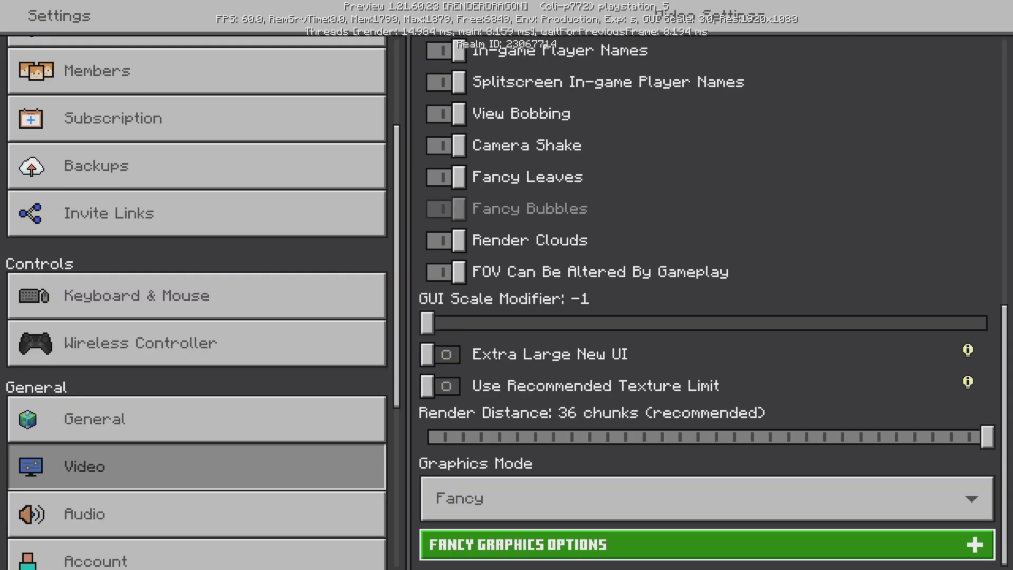
{"action": "key", "text": "Down"}
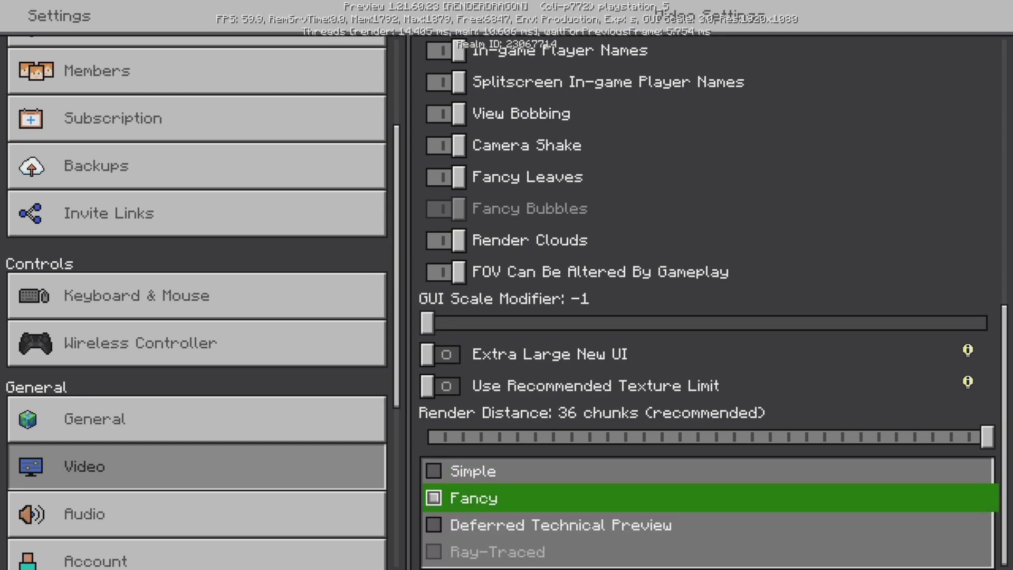
{"action": "key", "text": "Return"}
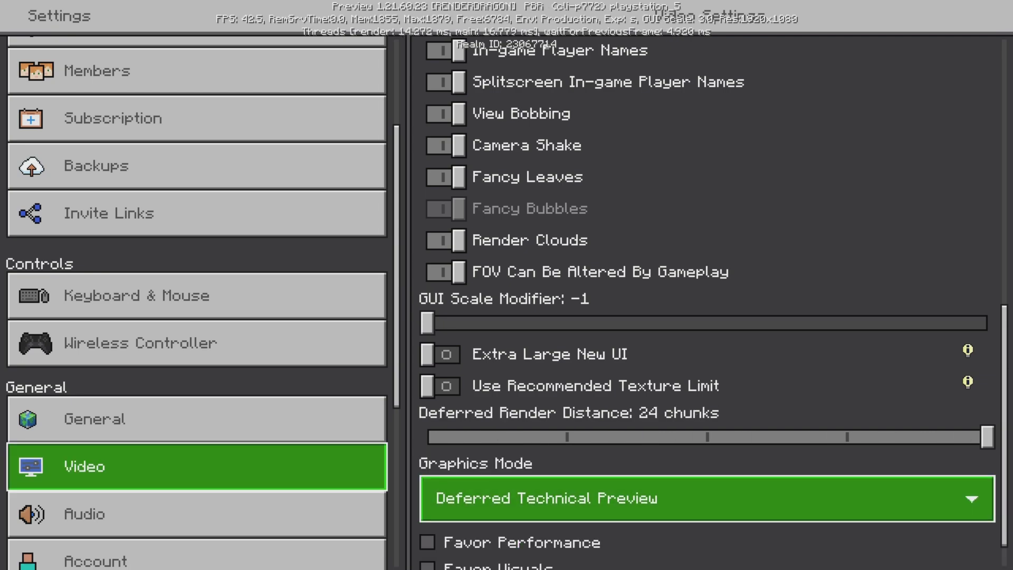
{"action": "key", "text": "Down"}
{"action": "key", "text": "Down"}
{"action": "key", "text": "Down"}
{"action": "key", "text": "Down"}
{"action": "key", "text": "Down"}
{"action": "key", "text": "Down"}
{"action": "key", "text": "Down"}
{"action": "key", "text": "Down"}
{"action": "key", "text": "Down"}
{"action": "key", "text": "Down"}
{"action": "key", "text": "Down"}
{"action": "key", "text": "Escape"}
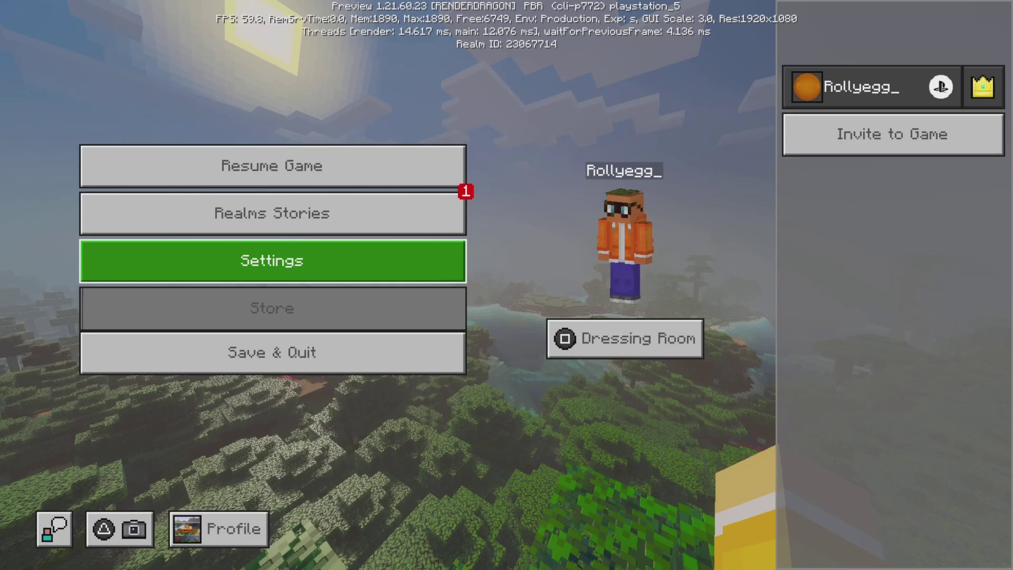
{"action": "key", "text": "Escape"}
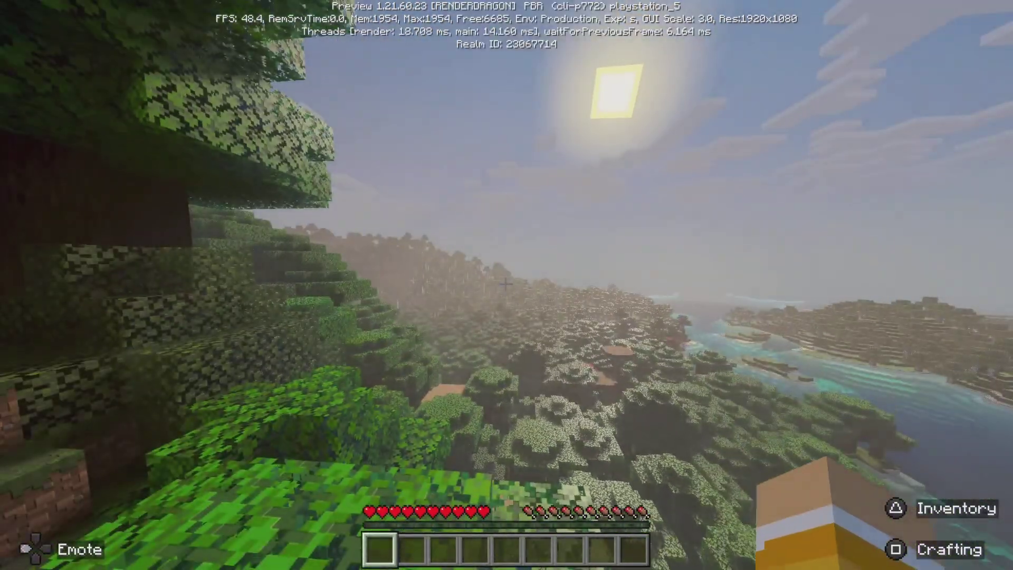
Inspect the character in the front-facing third-person view and return the camera to first person
{"action": "key", "text": "F5"}
{"action": "key", "text": "F5"}
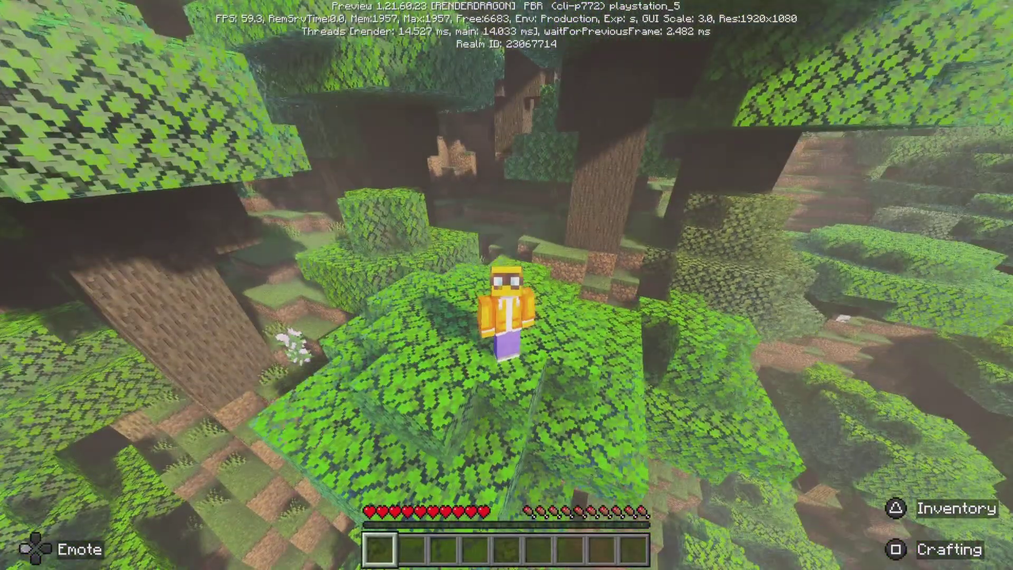
{"action": "key", "text": "F5"}
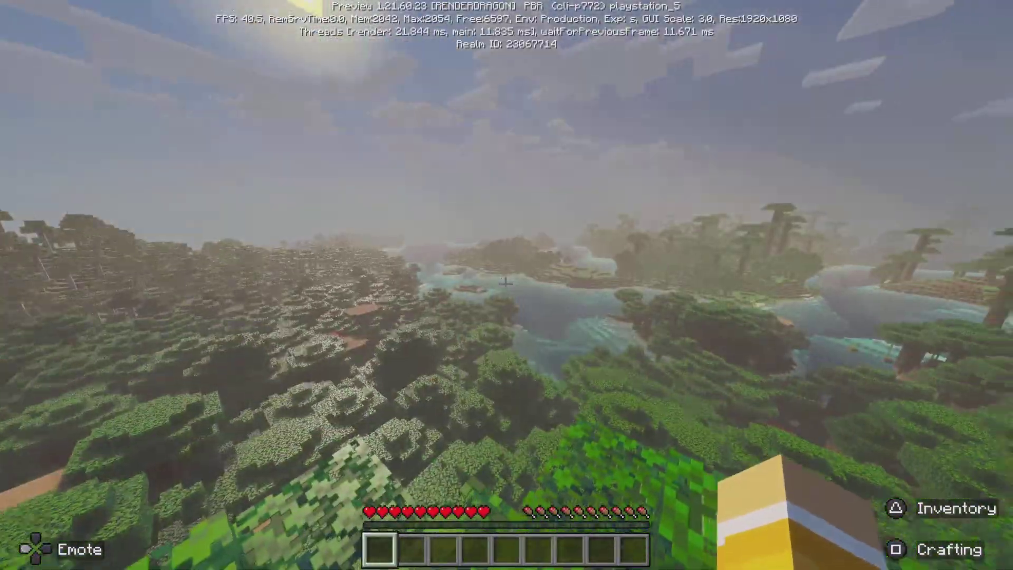
Lower the deferred render distance in the Video settings and resume the game
{"action": "key", "text": "Escape"}
{"action": "key", "text": "Down"}
{"action": "key", "text": "Down"}
{"action": "key", "text": "Down"}
{"action": "key", "text": "Down"}
{"action": "key", "text": "Down"}
{"action": "key", "text": "Down"}
{"action": "key", "text": "Down"}
{"action": "key", "text": "Down"}
{"action": "key", "text": "Down"}
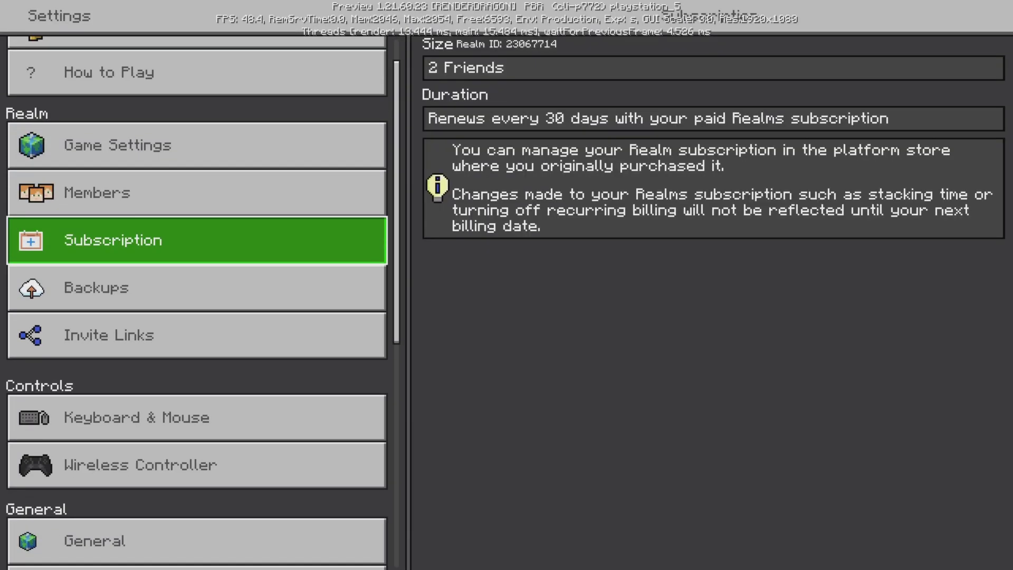
{"action": "key", "text": "Up"}
{"action": "key", "text": "Right"}
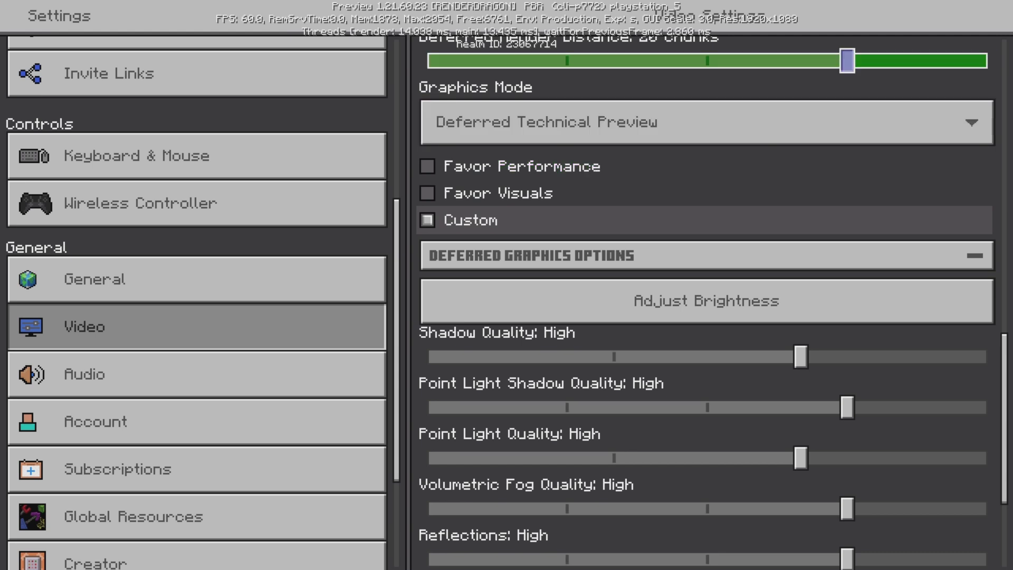
{"action": "key", "text": "Left"}
{"action": "key", "text": "Escape"}
{"action": "key", "text": "Escape"}
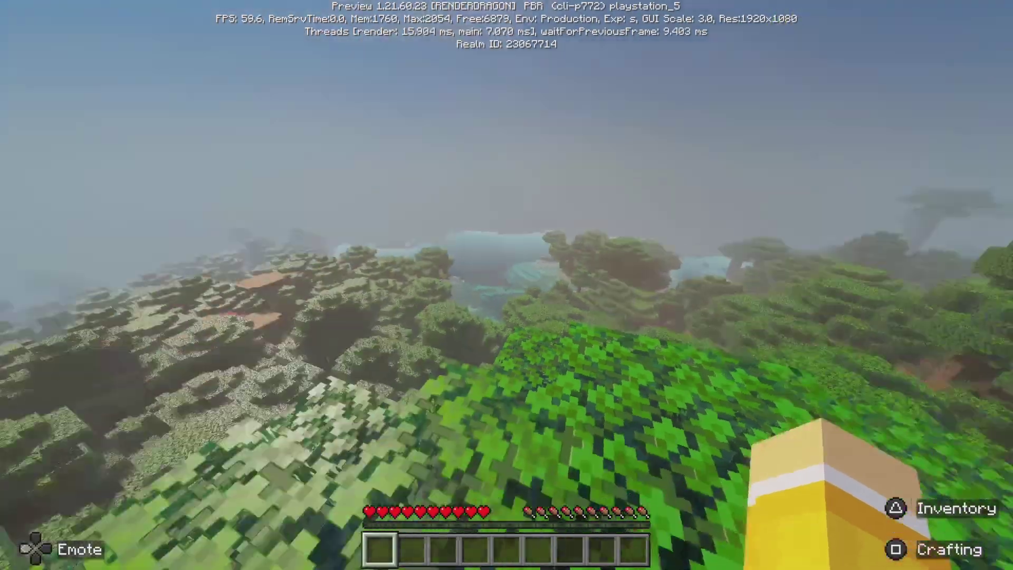
Walk around the forest edge and treetop to inspect the lighting, and switch the camera to the front-facing third-person view
{"action": "key", "text": "w"}
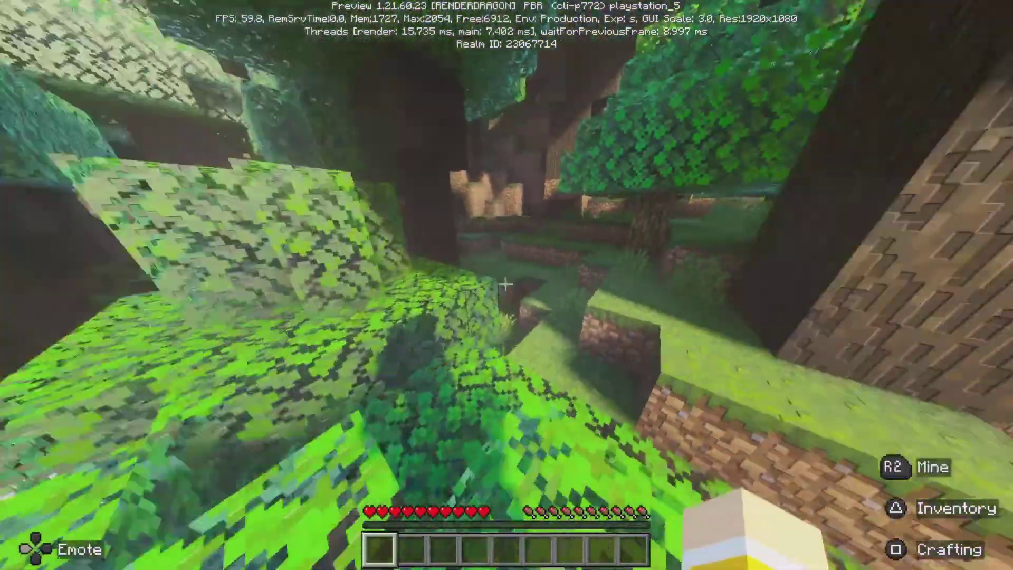
{"action": "key", "text": "w"}
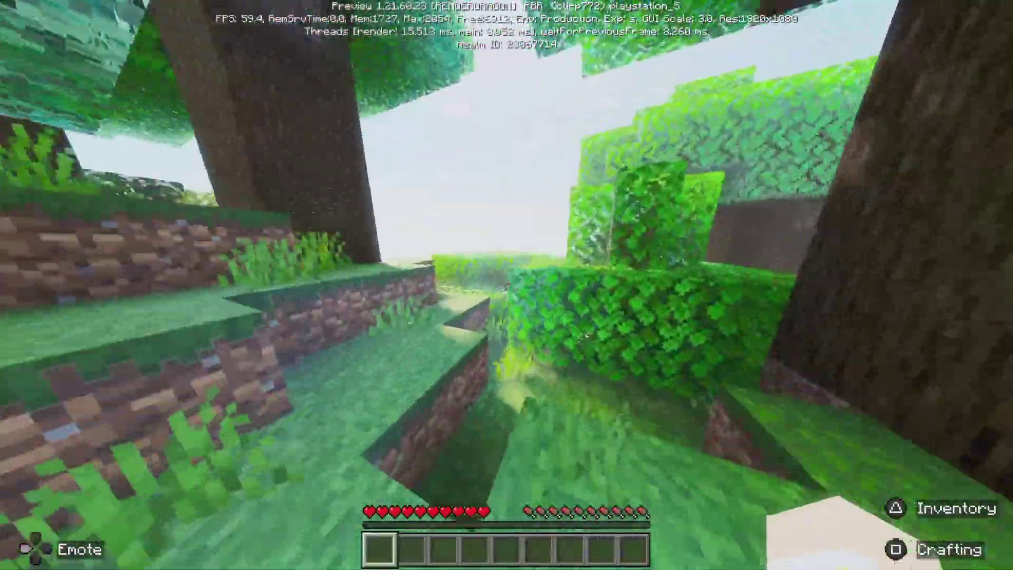
{"action": "key", "text": "w"}
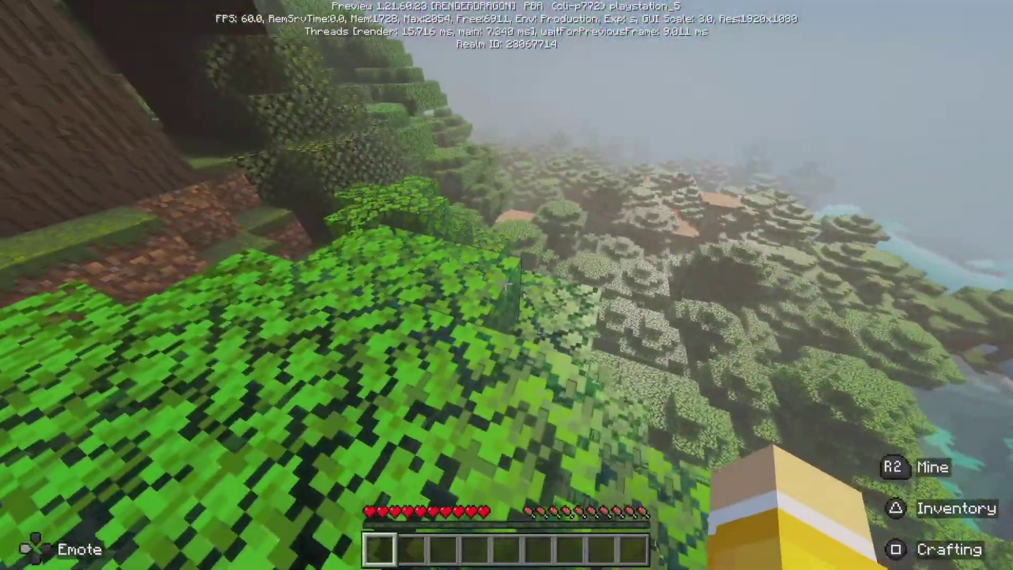
{"action": "key", "text": "F5"}
{"action": "key", "text": "F5"}
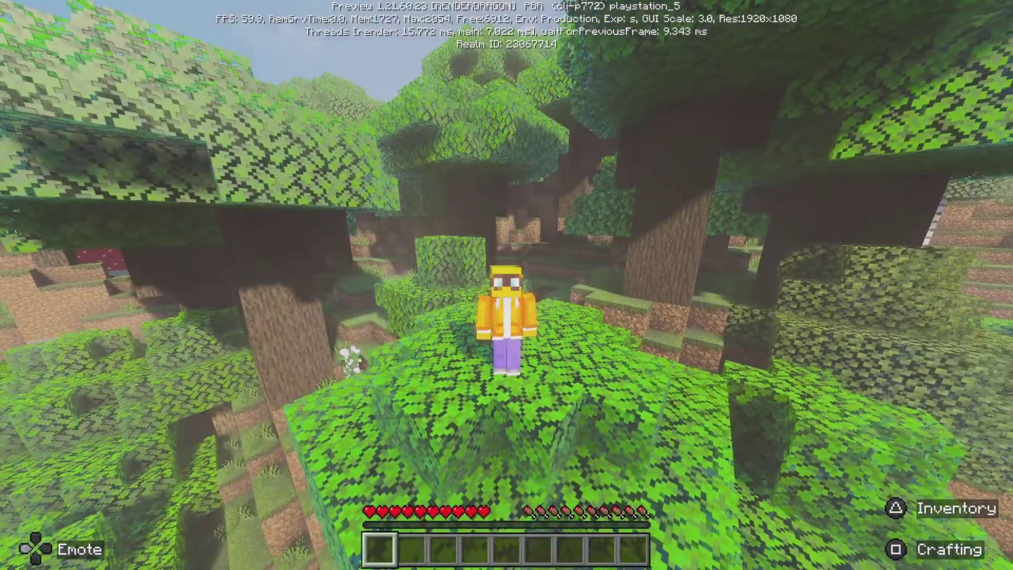